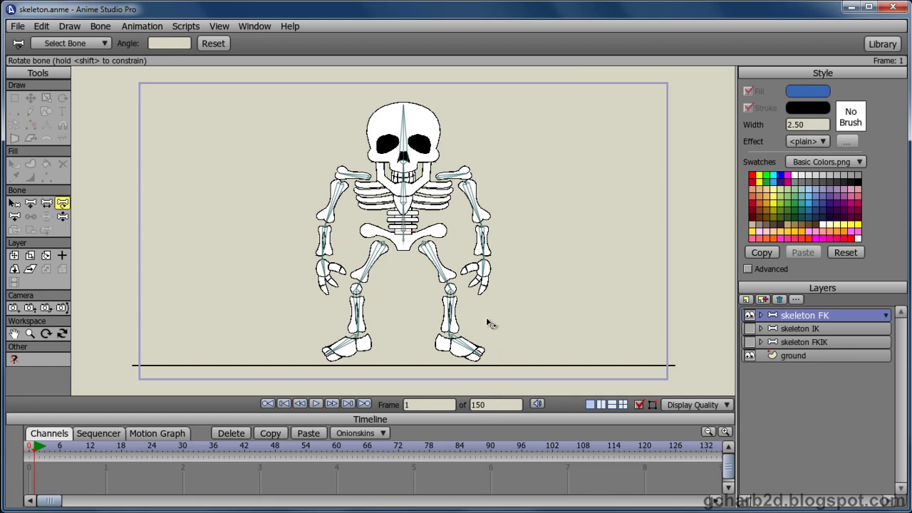
Rotate the FK skeleton's spine, skull and both arms into a bent pose
left_click(407, 226)
left_click_drag(410, 225, 429, 137)
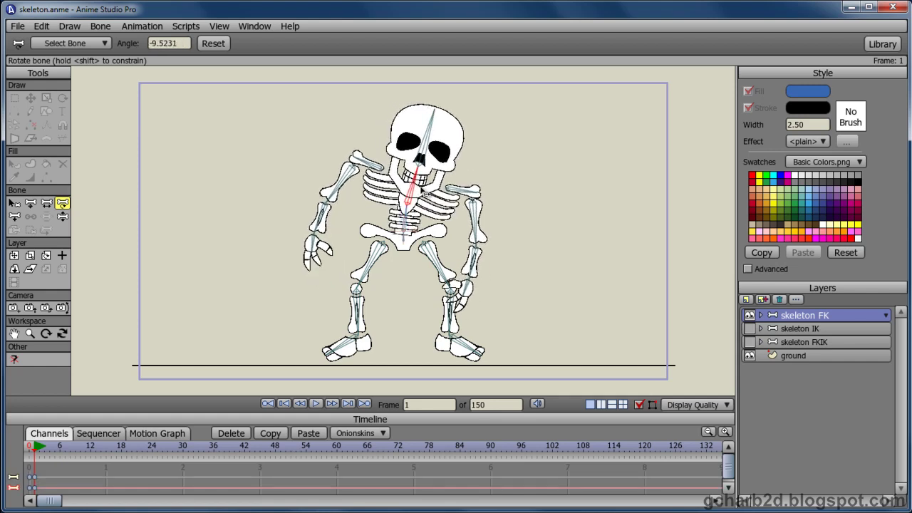
left_click_drag(429, 137, 423, 135)
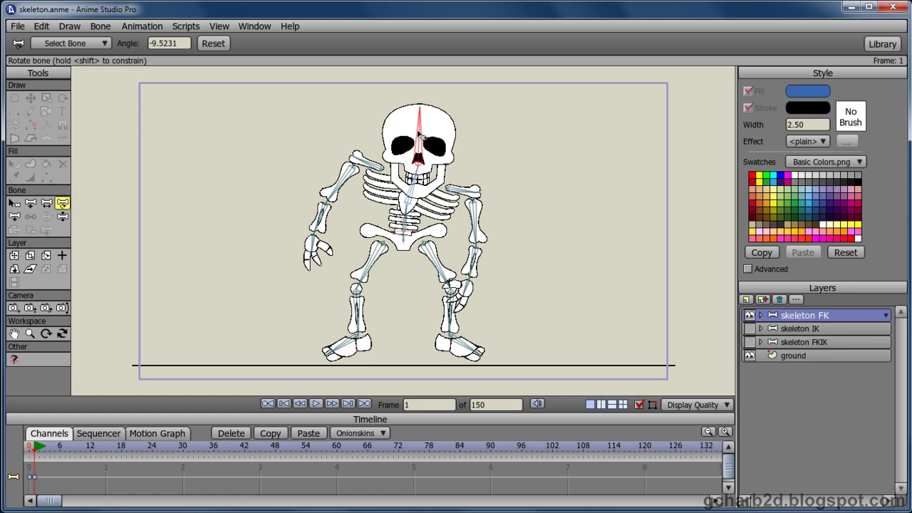
mouse_move(474, 196)
left_mouse_down()
mouse_move(476, 229)
mouse_move(507, 241)
mouse_move(519, 259)
mouse_move(508, 263)
mouse_move(502, 294)
left_mouse_up()
mouse_move(361, 159)
left_mouse_down()
mouse_move(309, 199)
mouse_move(303, 230)
mouse_move(313, 232)
left_mouse_up()
left_click(300, 228)
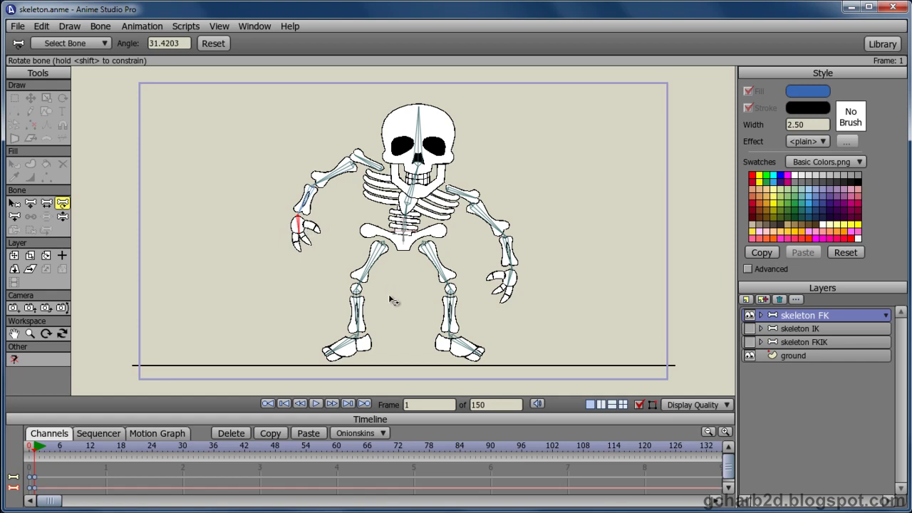
Lift the left thigh, then translate the whole skeleton down by its root bone
mouse_move(372, 277)
left_mouse_down()
mouse_move(318, 277)
mouse_move(343, 294)
mouse_move(352, 316)
left_mouse_up()
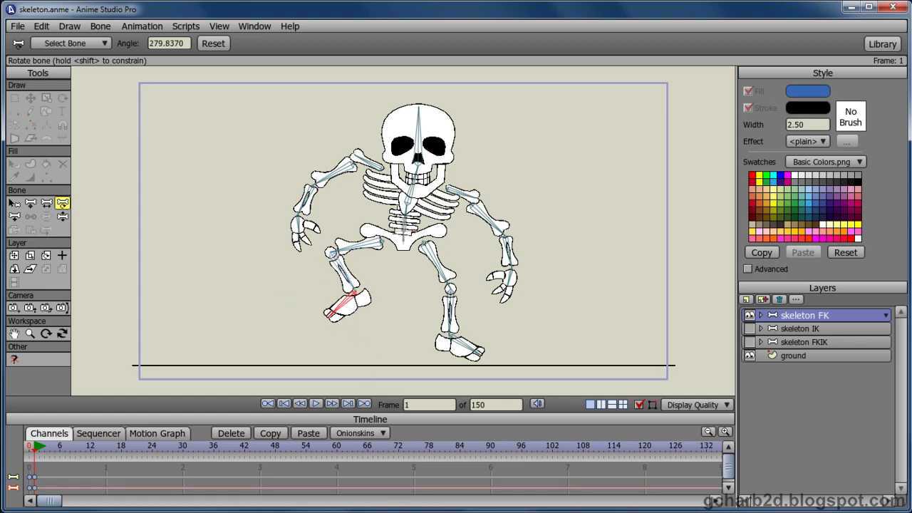
key("t")
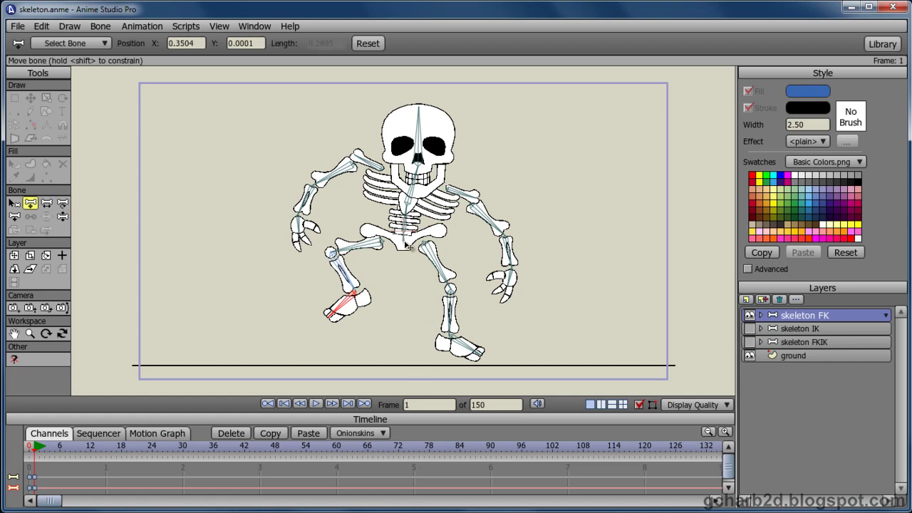
mouse_move(404, 245)
left_mouse_down()
mouse_move(408, 279)
mouse_move(408, 235)
mouse_move(407, 282)
mouse_move(406, 242)
mouse_move(410, 271)
mouse_move(412, 249)
left_mouse_up()
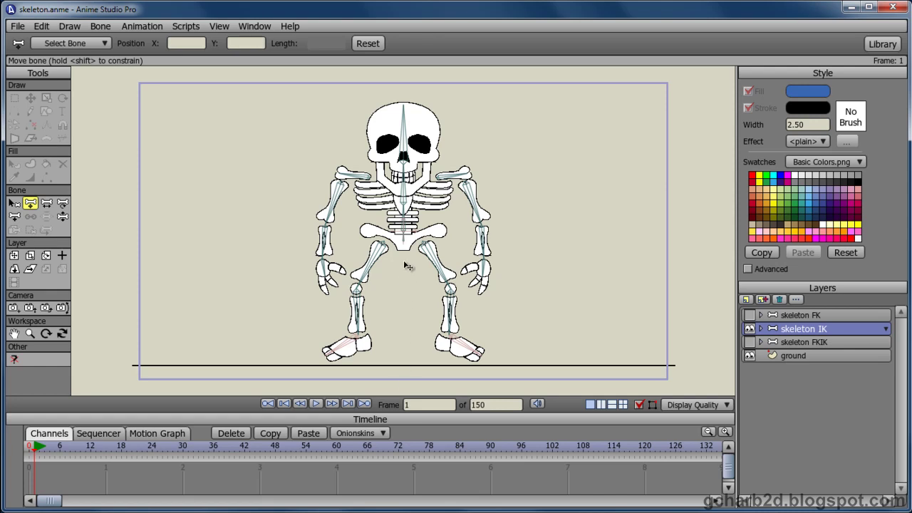
Try pulling the IK skeleton's pelvis down into a squat, then undo it
left_click(408, 242)
left_click_drag(404, 243, 408, 251)
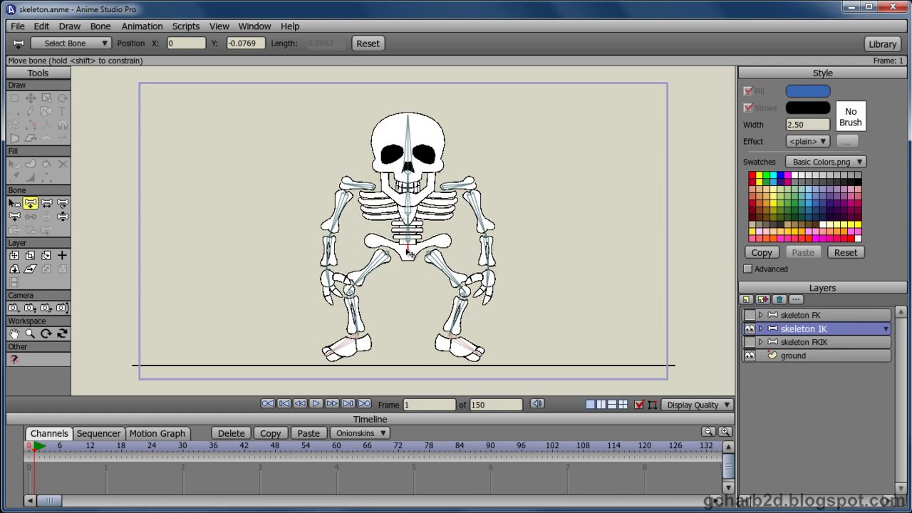
mouse_move(408, 249)
left_mouse_down()
mouse_move(411, 267)
mouse_move(410, 246)
mouse_move(419, 257)
left_mouse_up()
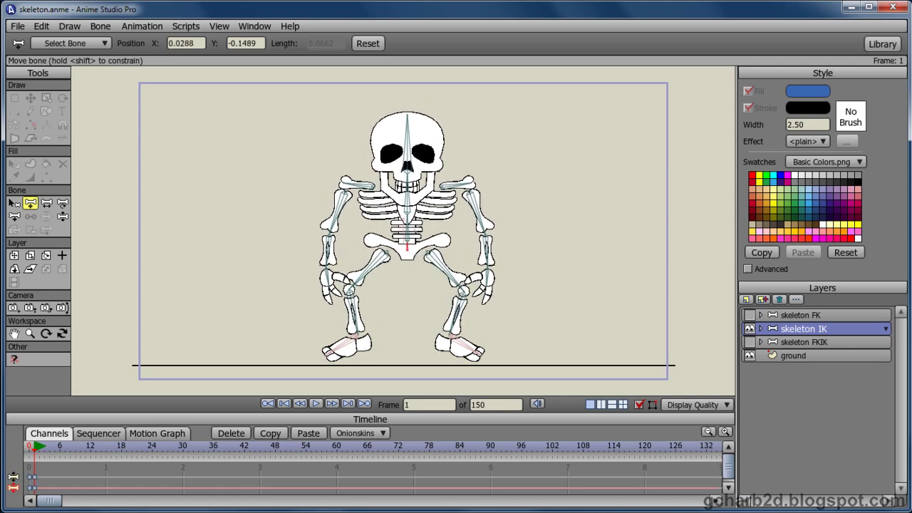
key("ctrl+z")
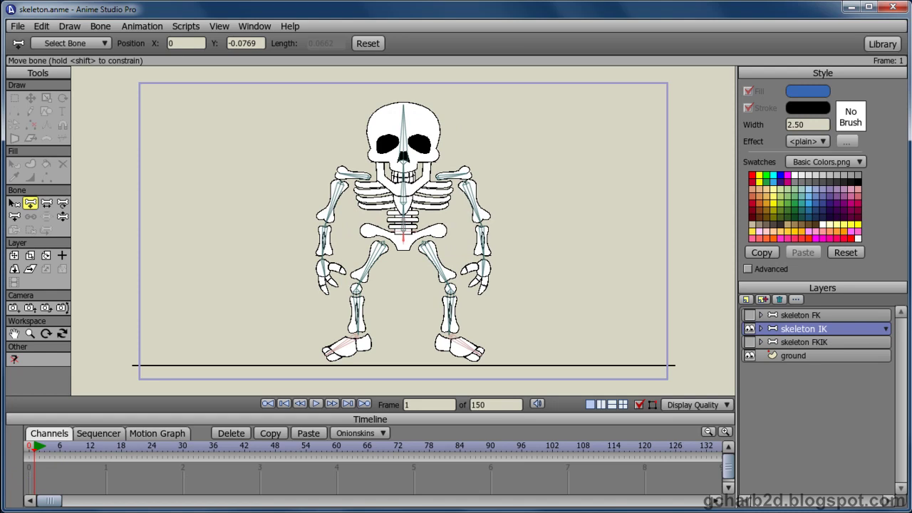
With Manipulate Bones, drag both hands and the spine to bend the arms and lean the torso
key("z")
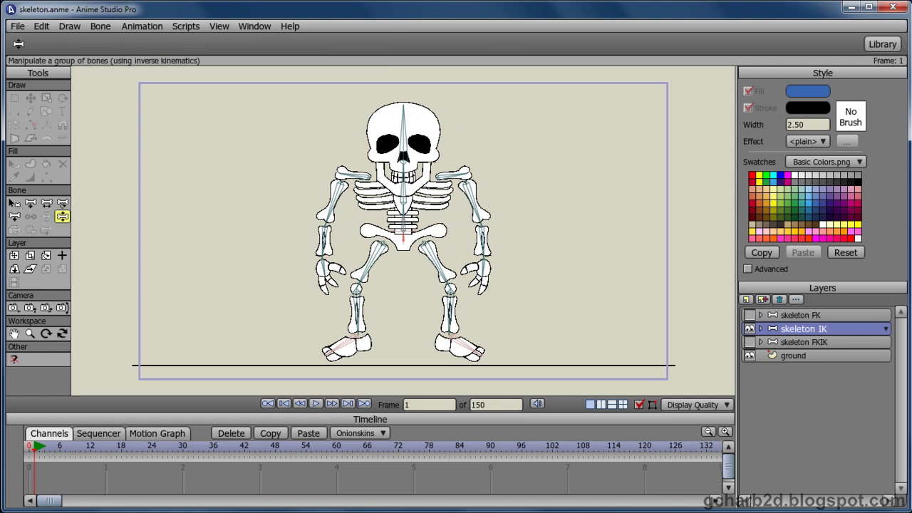
mouse_move(489, 270)
left_mouse_down()
mouse_move(502, 244)
mouse_move(570, 214)
mouse_move(516, 266)
mouse_move(513, 212)
mouse_move(590, 212)
mouse_move(645, 187)
mouse_move(615, 255)
mouse_move(534, 283)
left_mouse_up()
mouse_move(328, 280)
left_mouse_down()
mouse_move(223, 151)
mouse_move(234, 198)
mouse_move(283, 241)
left_mouse_up()
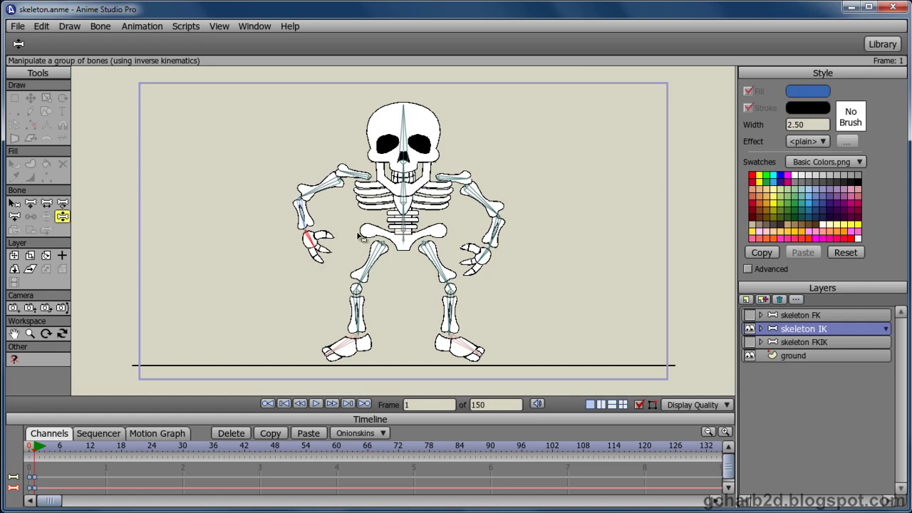
mouse_move(412, 237)
left_mouse_down()
mouse_move(430, 158)
mouse_move(434, 164)
left_mouse_up()
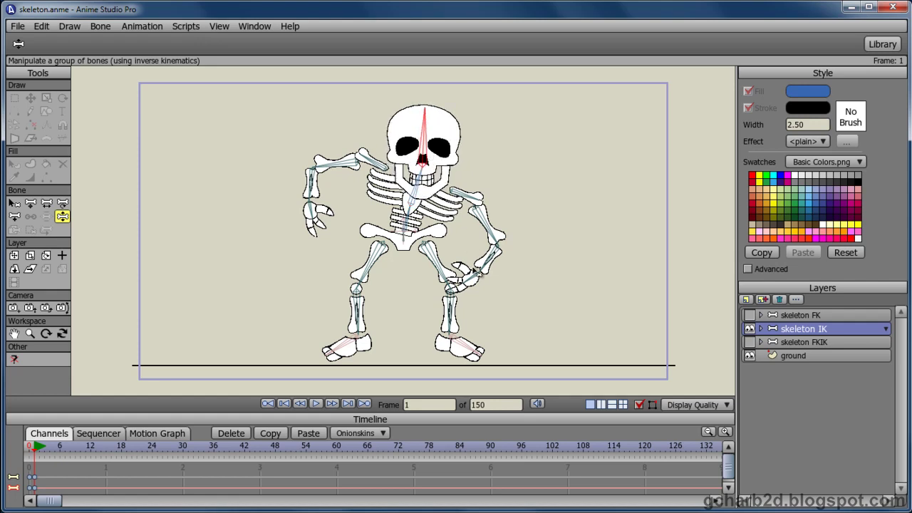
mouse_move(476, 271)
left_mouse_down()
mouse_move(597, 257)
mouse_move(621, 283)
mouse_move(583, 312)
mouse_move(554, 311)
mouse_move(534, 248)
mouse_move(501, 211)
left_mouse_up()
left_click_drag(511, 250, 506, 282)
mouse_move(340, 168)
left_mouse_down()
mouse_move(329, 178)
mouse_move(321, 229)
left_mouse_up()
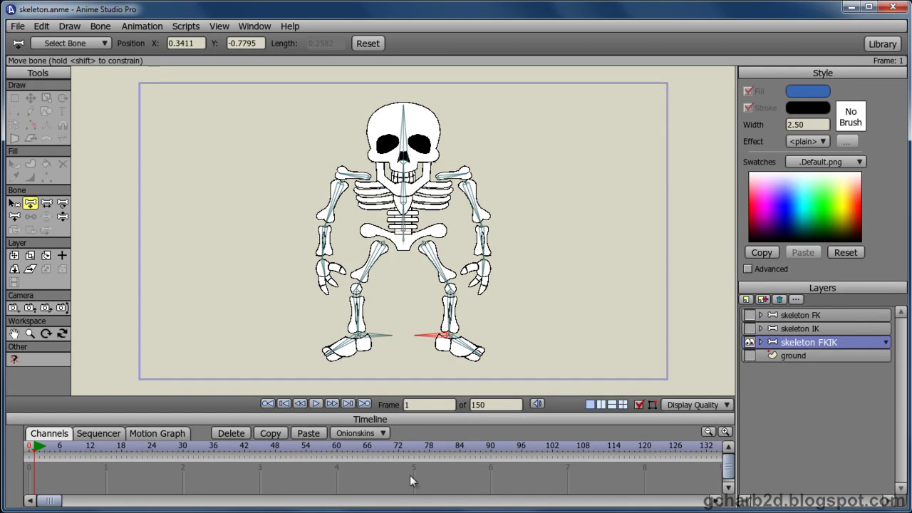
Drag the right foot target up, swing it outward, then set it back beside the other foot
mouse_move(428, 342)
left_mouse_down()
mouse_move(417, 345)
mouse_move(407, 315)
mouse_move(427, 347)
mouse_move(405, 316)
mouse_move(428, 332)
mouse_move(401, 320)
mouse_move(432, 325)
mouse_move(405, 328)
mouse_move(428, 320)
mouse_move(418, 347)
mouse_move(428, 320)
mouse_move(424, 344)
mouse_move(419, 338)
left_mouse_up()
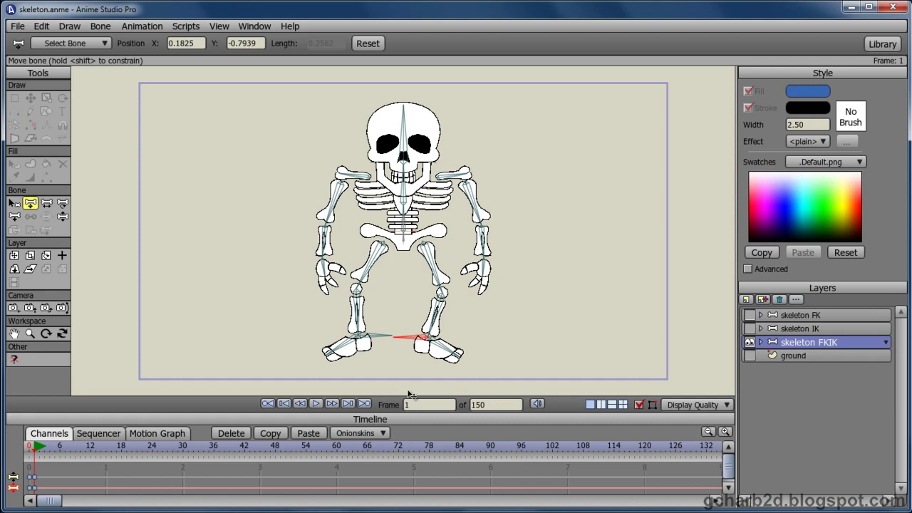
mouse_move(411, 341)
left_mouse_down()
mouse_move(474, 336)
mouse_move(533, 353)
mouse_move(483, 362)
mouse_move(475, 351)
left_mouse_up()
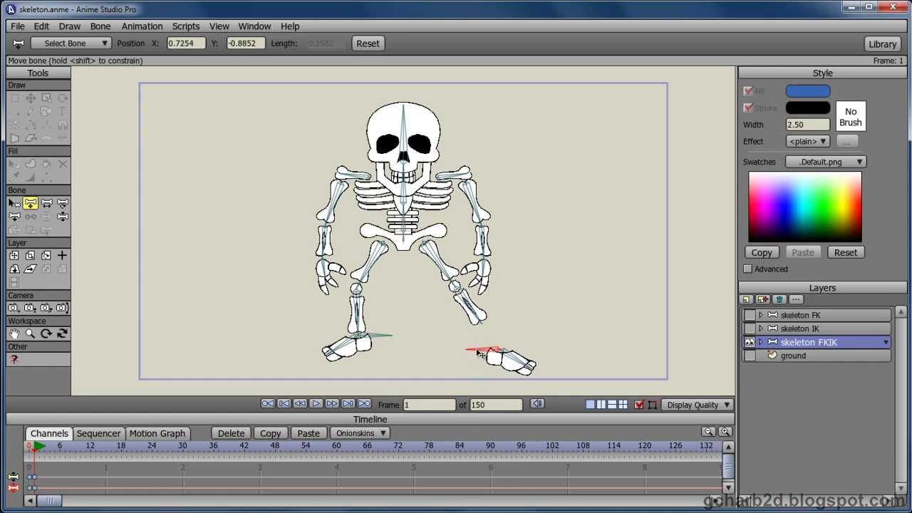
mouse_move(479, 353)
left_mouse_down()
mouse_move(406, 383)
mouse_move(301, 361)
mouse_move(244, 204)
mouse_move(374, 112)
mouse_move(525, 138)
mouse_move(540, 261)
mouse_move(444, 363)
mouse_move(322, 358)
mouse_move(228, 186)
mouse_move(350, 75)
mouse_move(509, 138)
mouse_move(546, 249)
mouse_move(470, 364)
mouse_move(285, 331)
mouse_move(285, 110)
mouse_move(467, 107)
mouse_move(540, 209)
mouse_move(526, 332)
mouse_move(428, 370)
mouse_move(403, 361)
mouse_move(427, 345)
left_mouse_up()
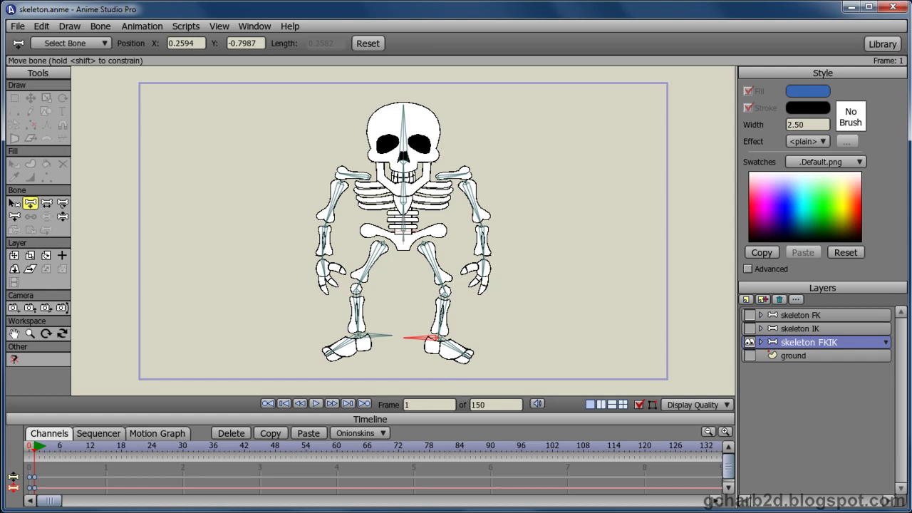
Rotate the right foot bone upward, then reset it to its rest angle
key("r")
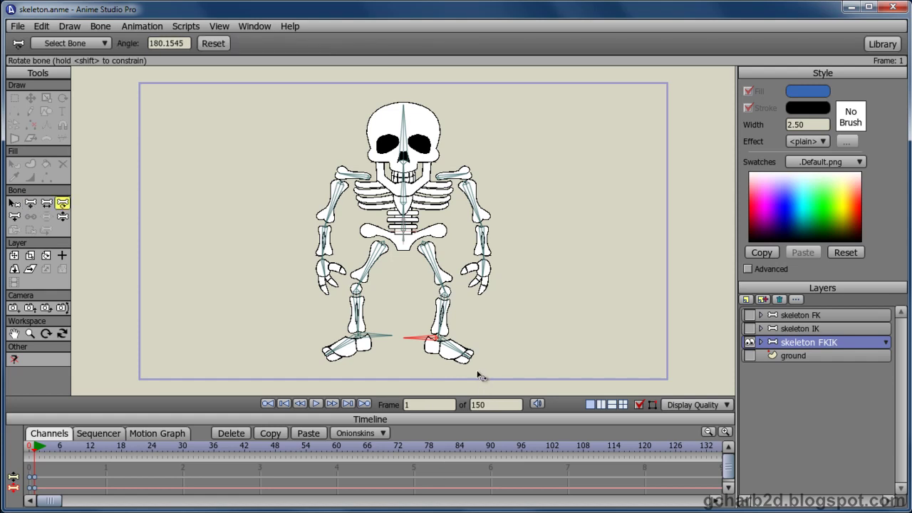
left_click_drag(457, 352, 462, 341)
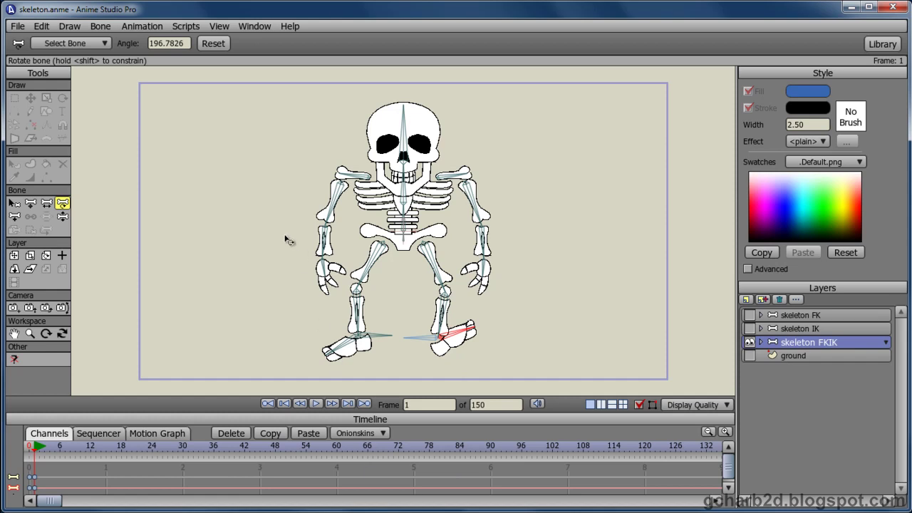
left_click(213, 44)
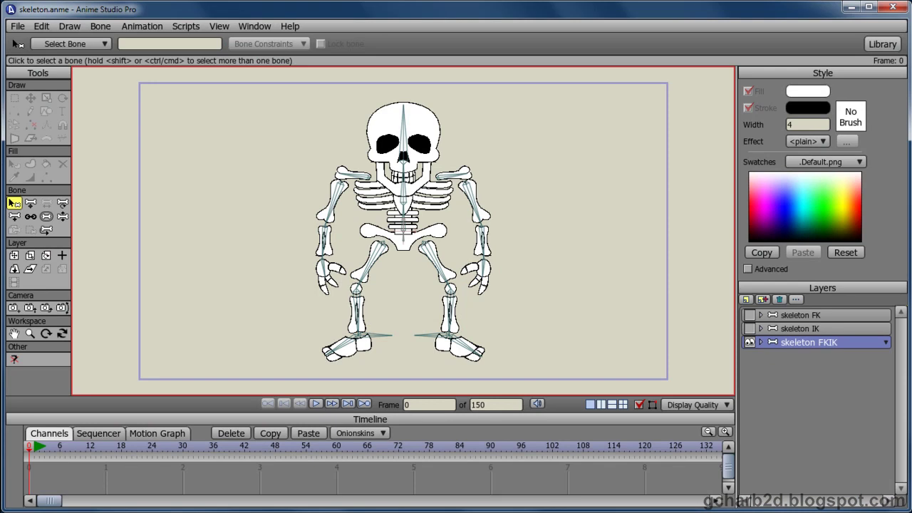
Enable an embedded script in skeleton FKIK's layer settings, choosing aim_bone_ik_hl.lua
double_click(785, 343)
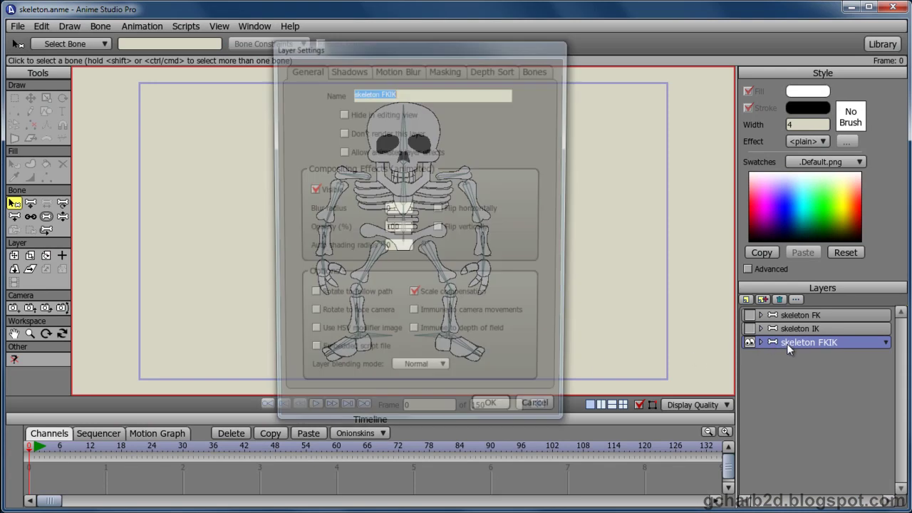
left_click(310, 354)
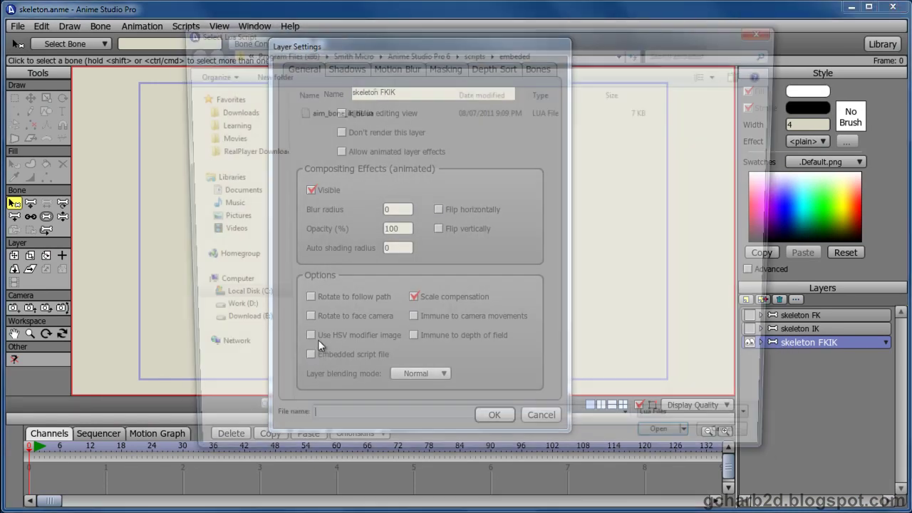
left_click(313, 114)
double_click(314, 114)
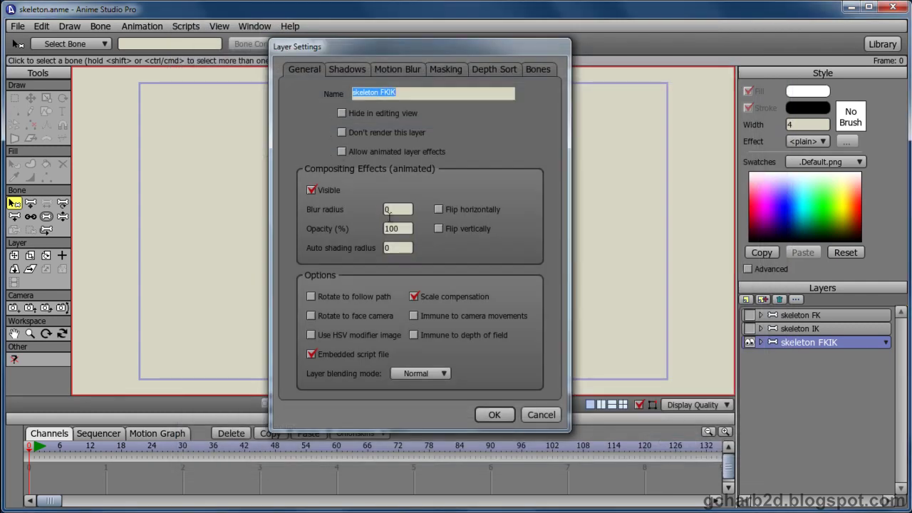
left_click(503, 414)
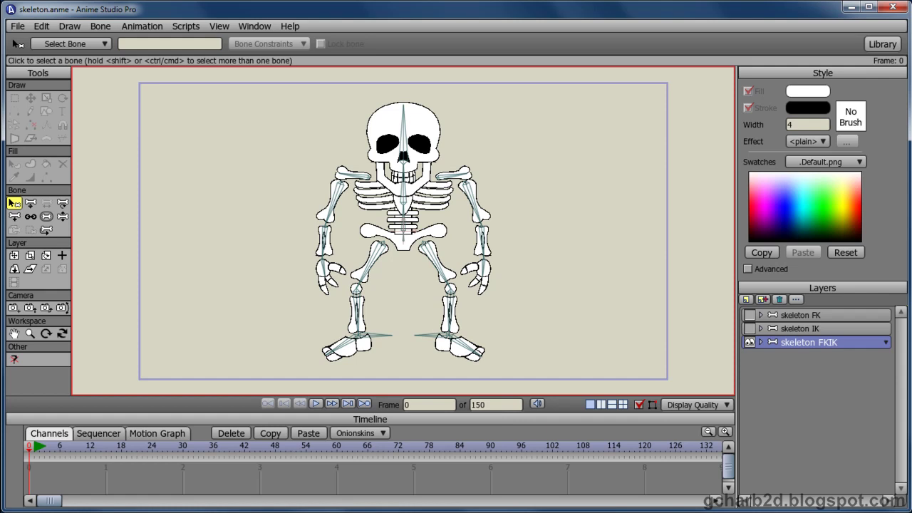
Select the foot target and calf bones to confirm the names left calf.trg and left calf.aim
left_click(428, 334)
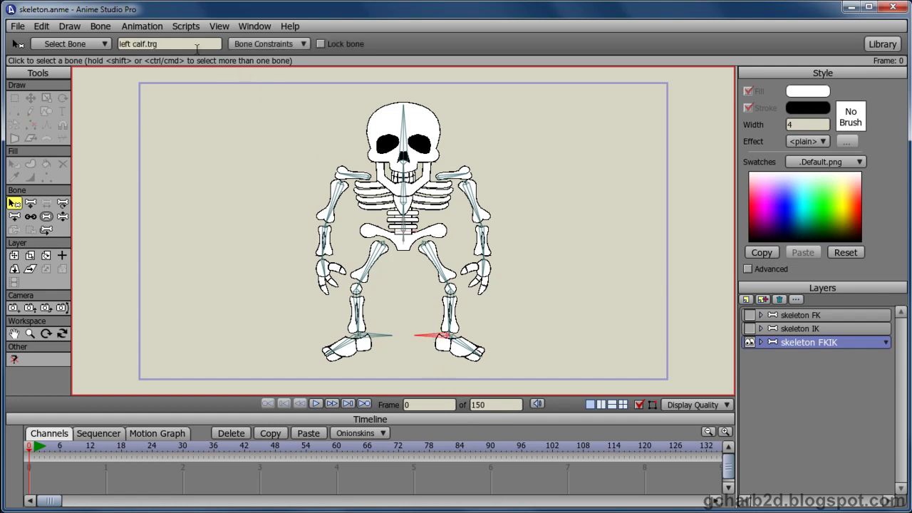
left_click(185, 44)
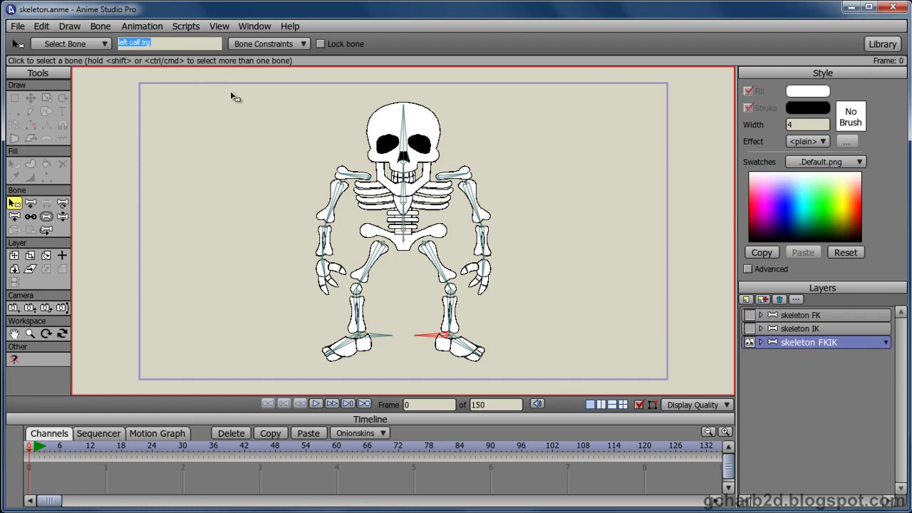
left_click(450, 320)
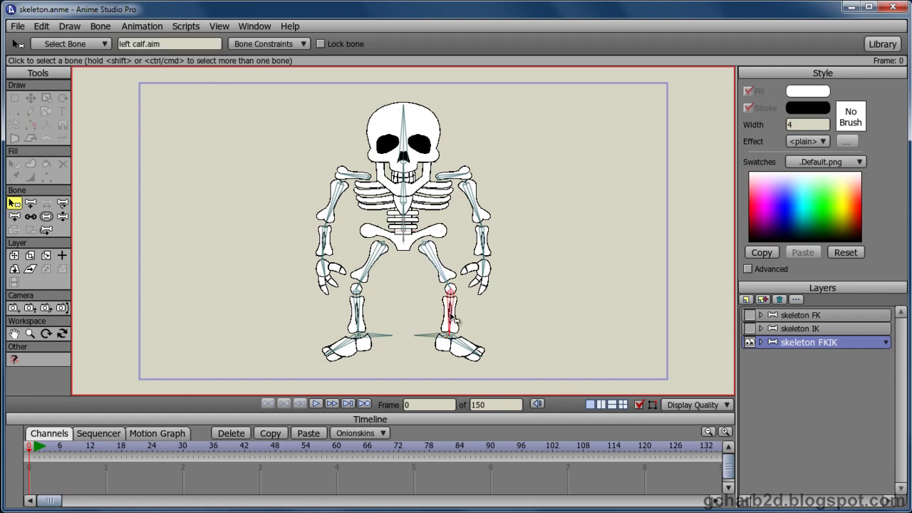
left_click(174, 44)
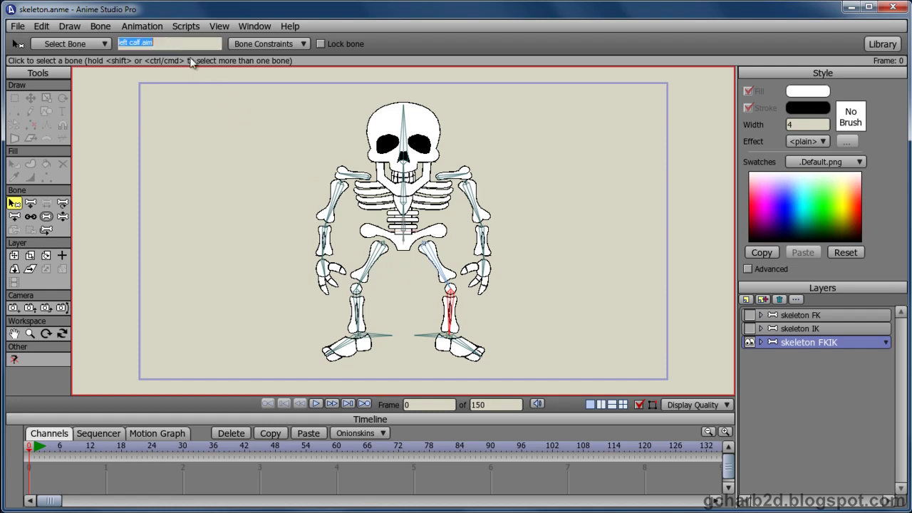
Deselect all bones, switch to Translate Bone and step to frame 1
left_click(414, 311)
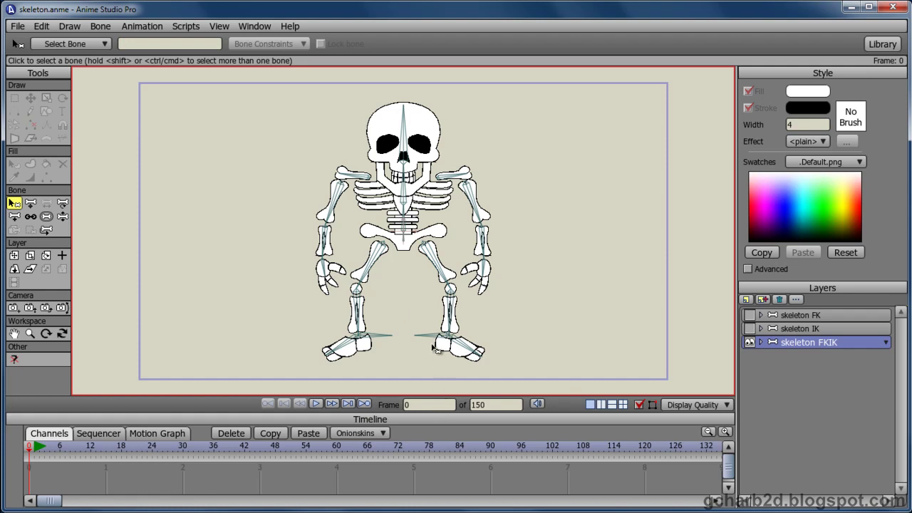
key("t")
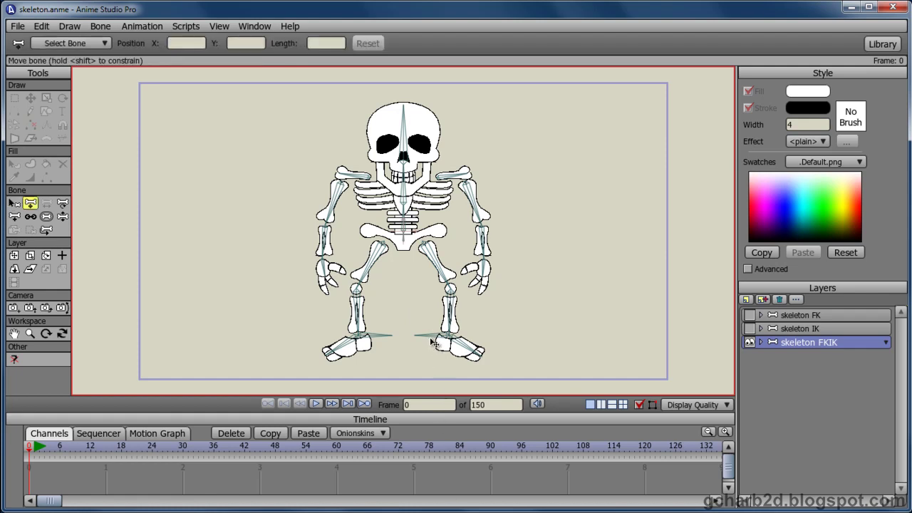
key("ctrl+Right")
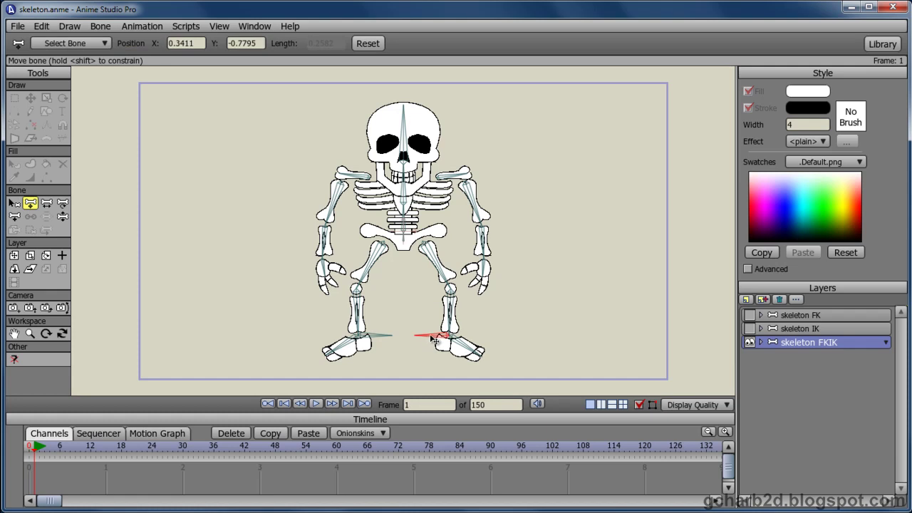